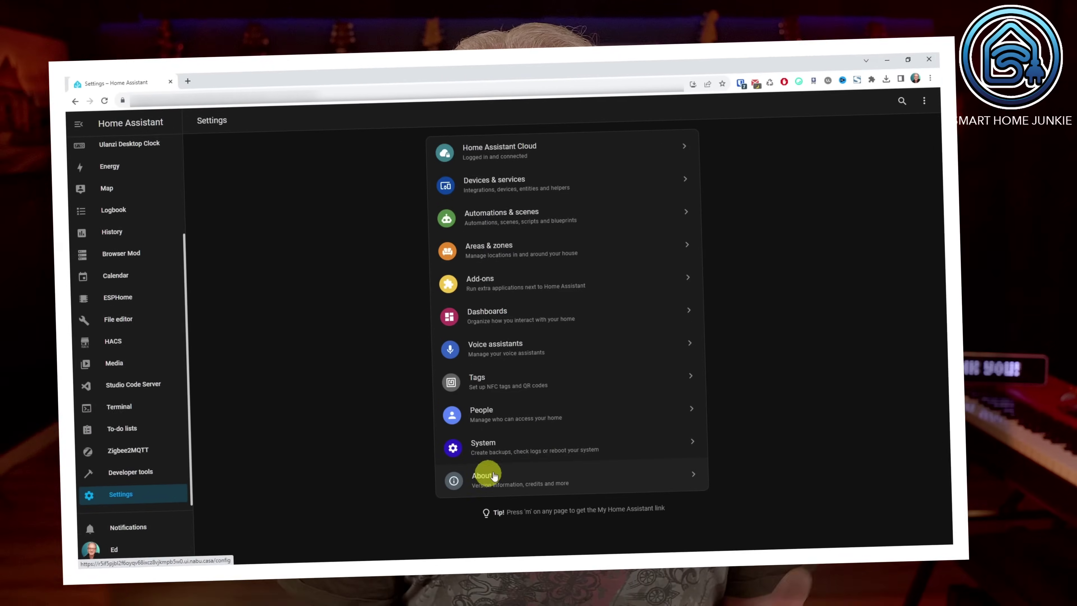
Join the beta release channel from the Updates page in System settings
left_click(538, 448)
left_click(534, 185)
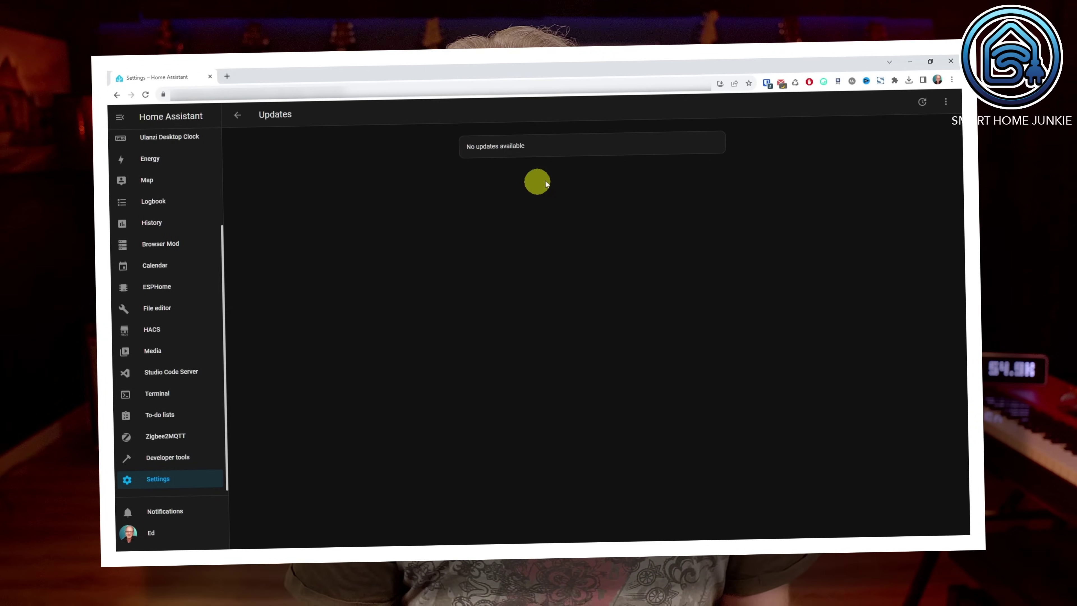
left_click(945, 104)
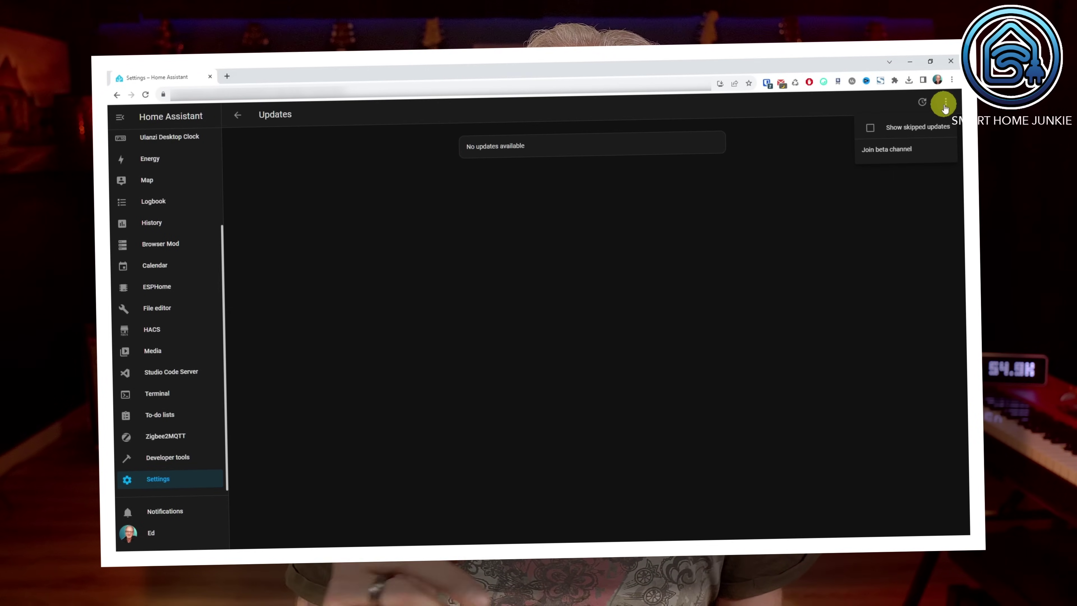
left_click(889, 151)
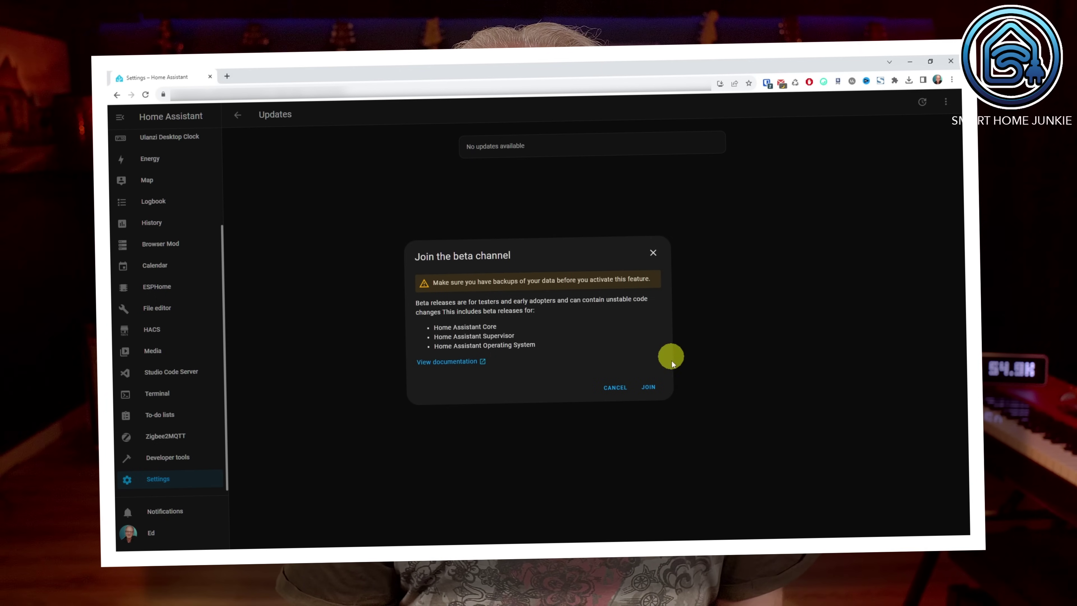
left_click(647, 387)
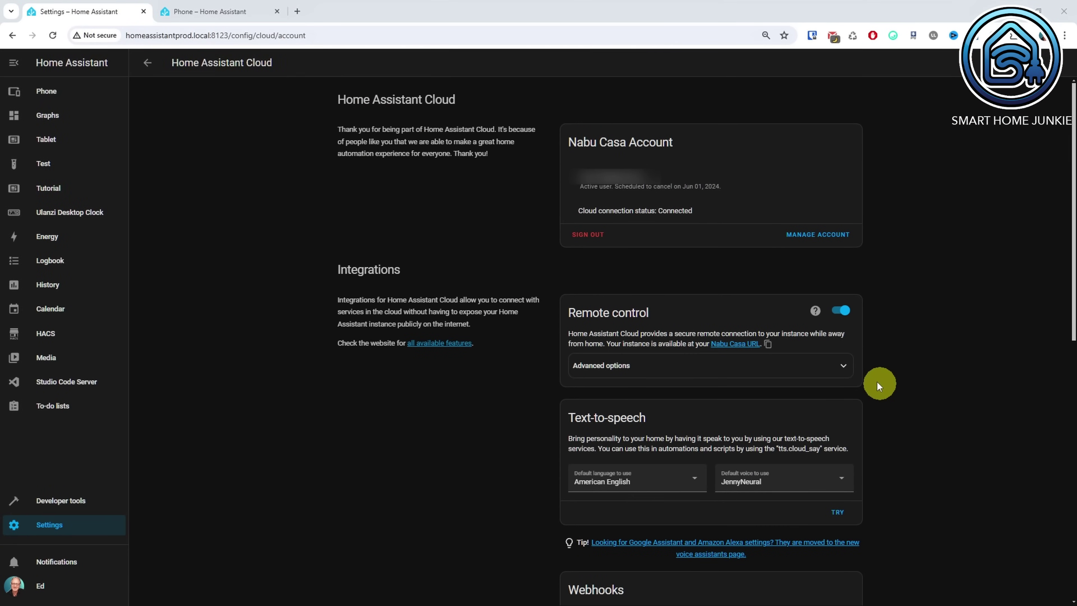
Set the Remote control access restriction mode to Guard page under Advanced options
left_click(843, 370)
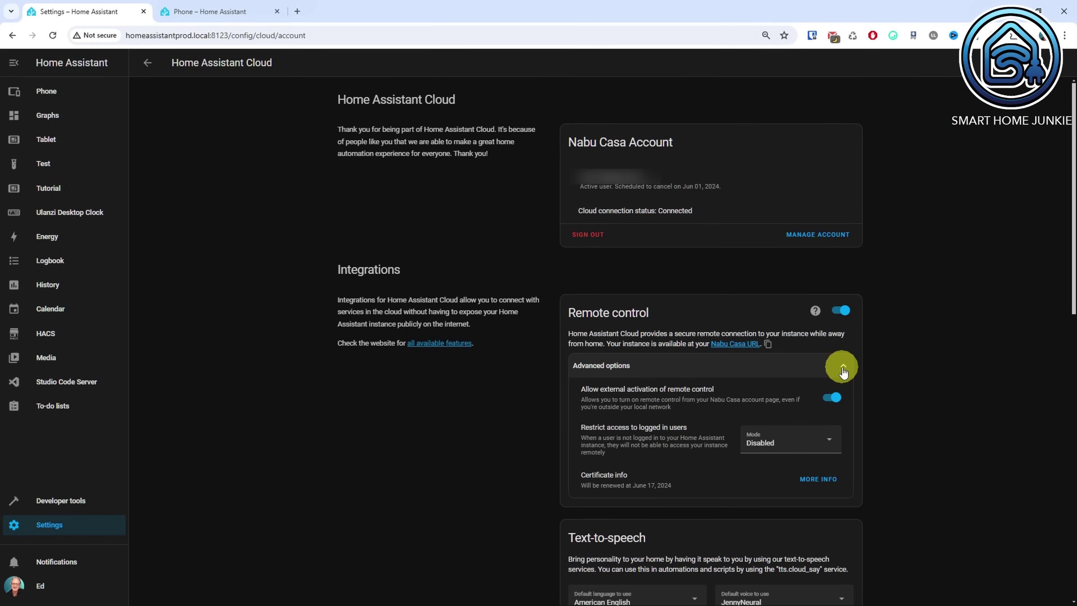
left_click(830, 441)
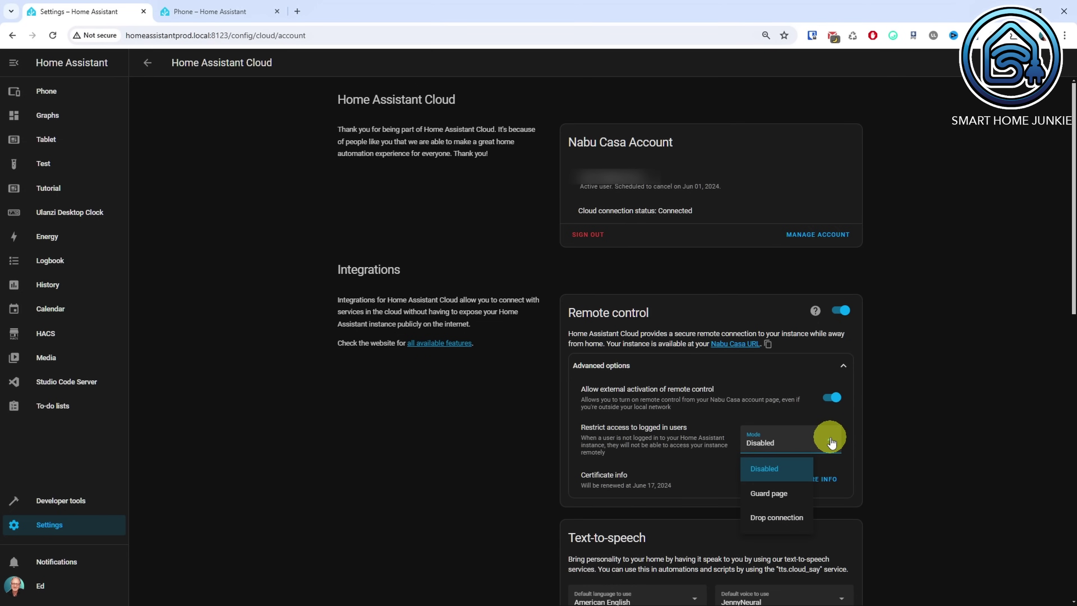
left_click(800, 496)
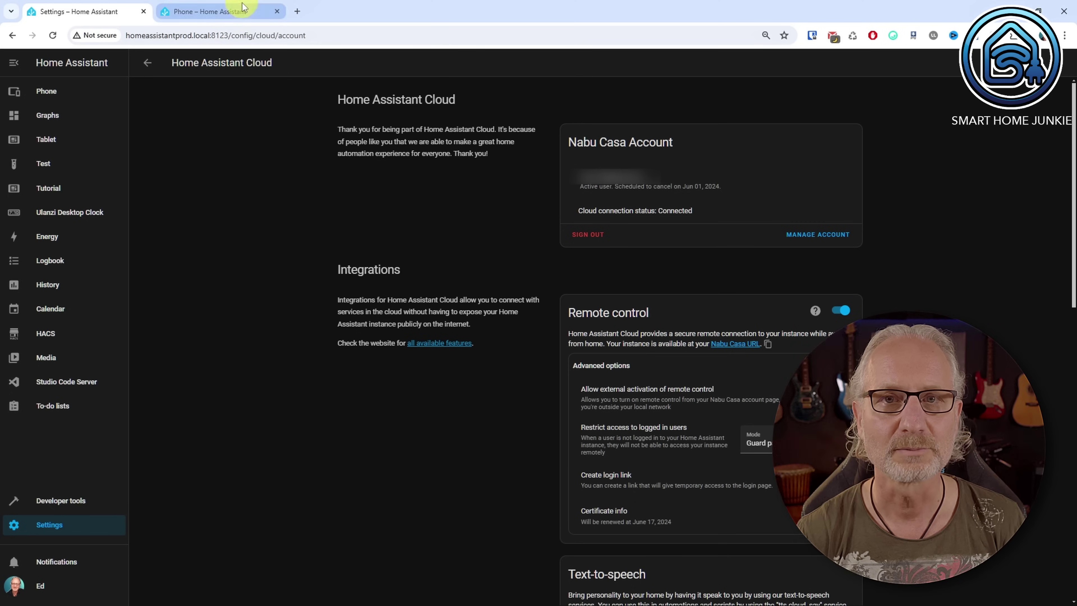
Check the remote URL under Guard page, then switch the restriction to Drop connection and recheck
left_click(214, 17)
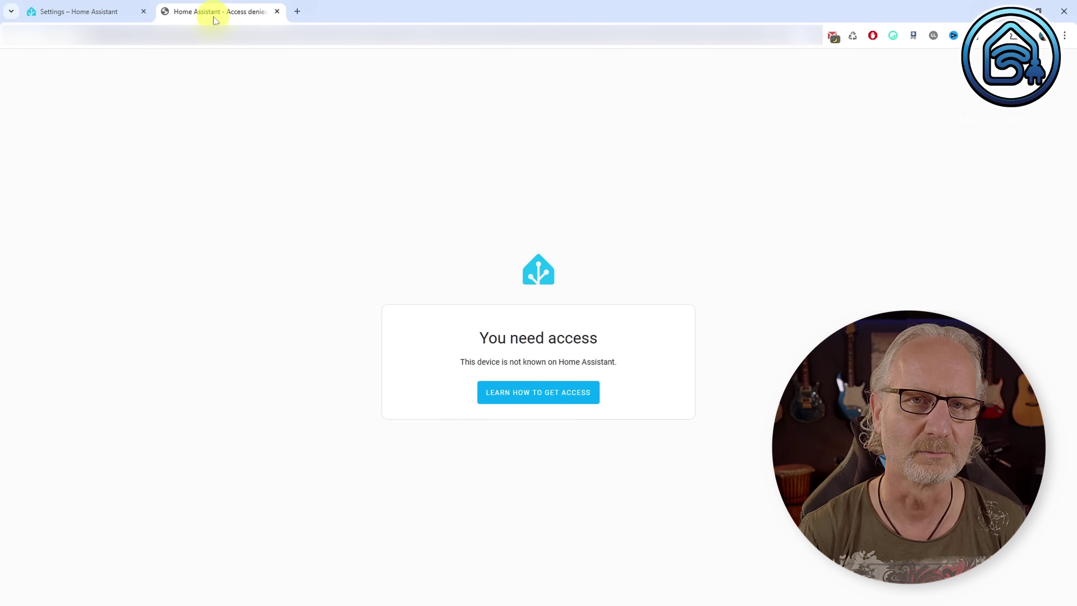
left_click(85, 12)
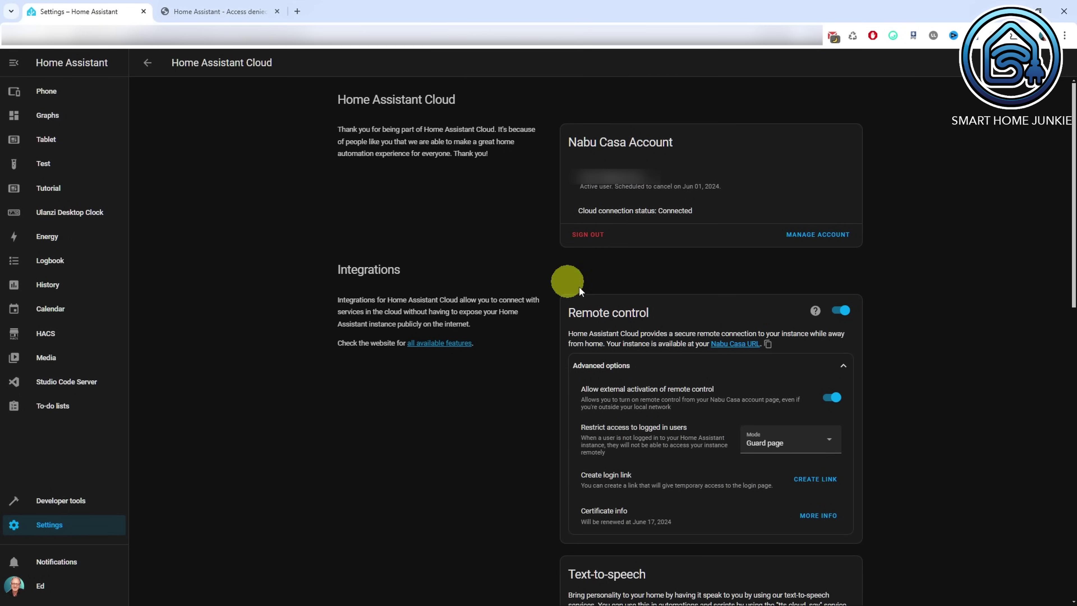
left_click(830, 448)
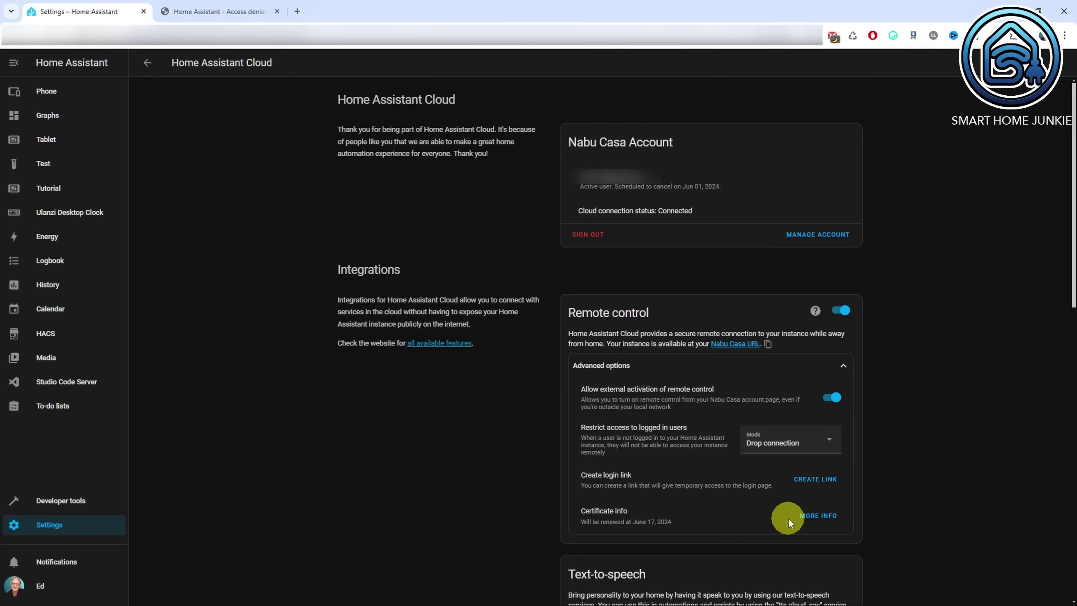
left_click(221, 12)
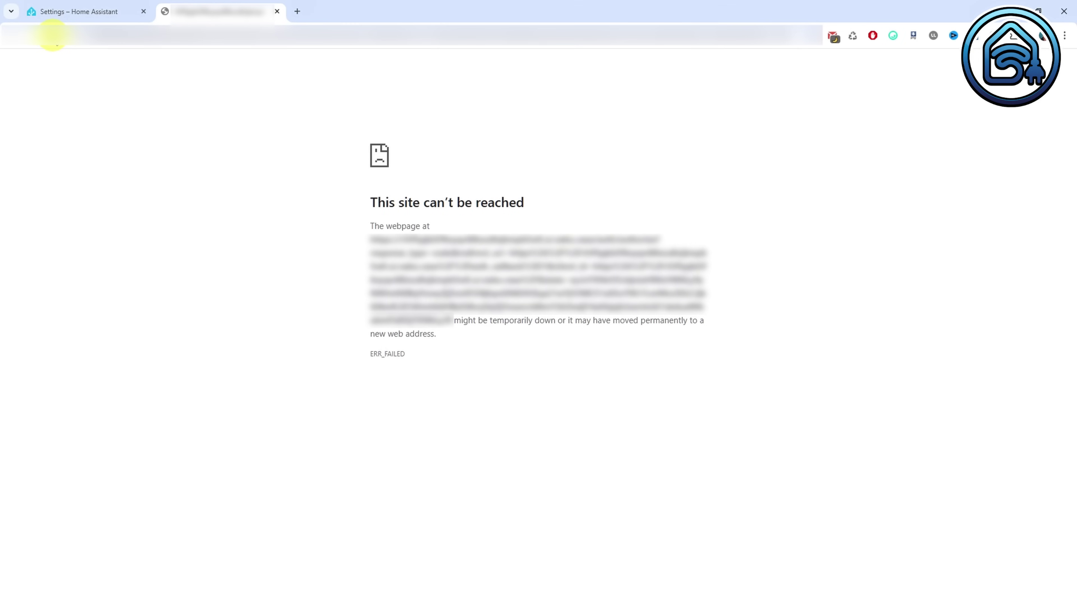
left_click(64, 15)
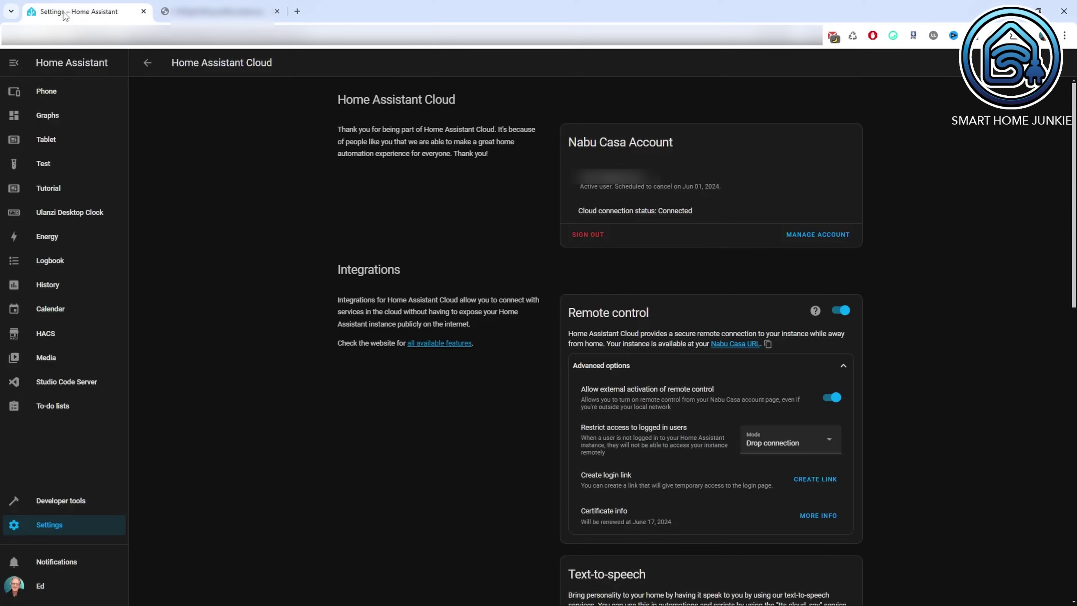
Create a temporary remote login link and copy it to the clipboard
left_click(816, 480)
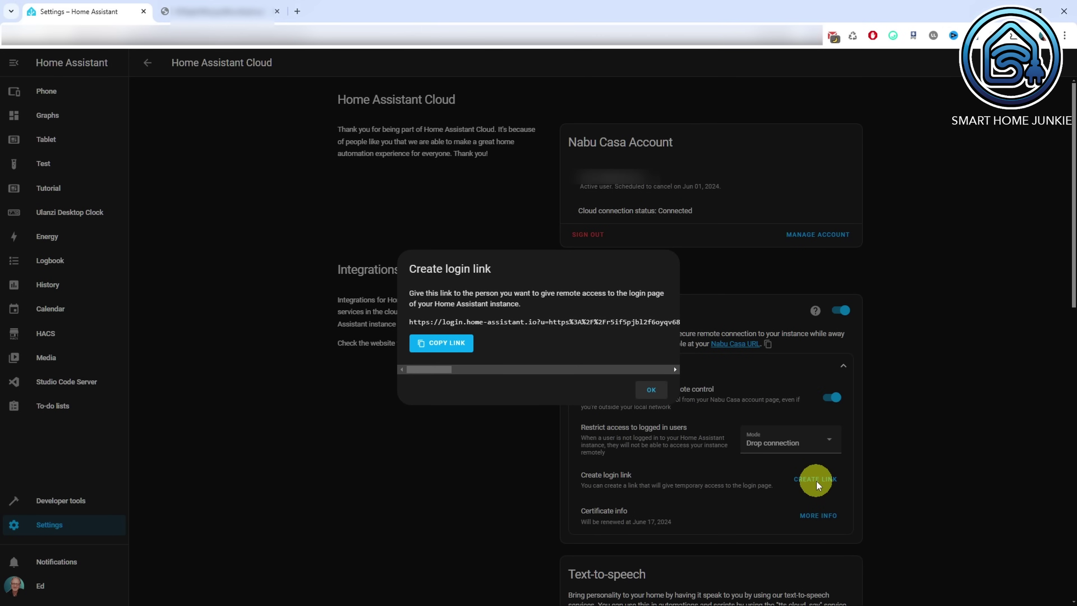
left_click(453, 344)
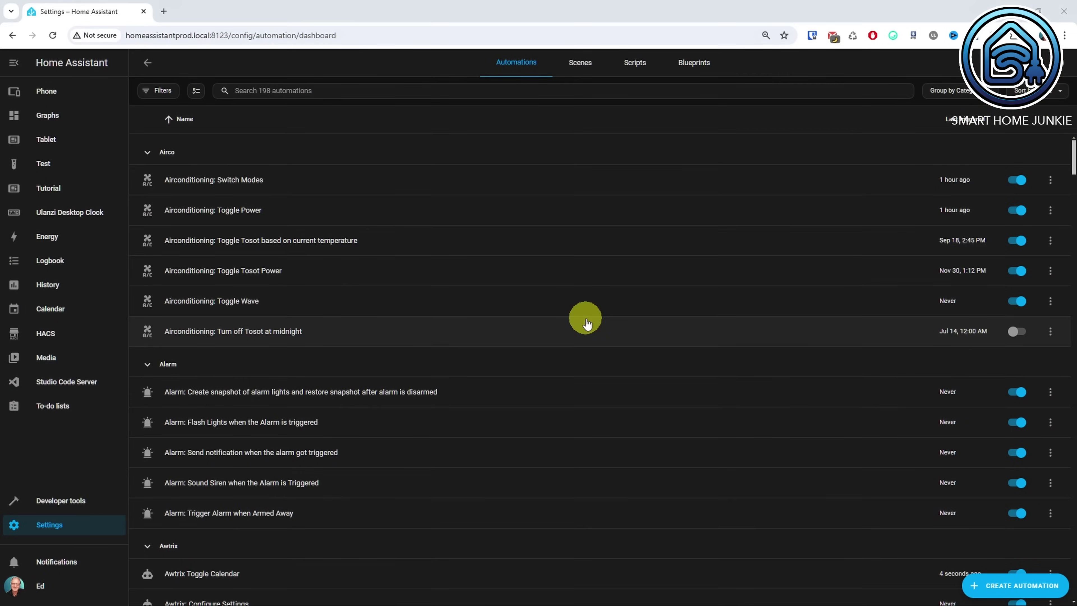
Collapse the Alarm and Awtrix automation groups, keeping Airco expanded, then view the entities list
left_click(147, 151)
left_click(148, 183)
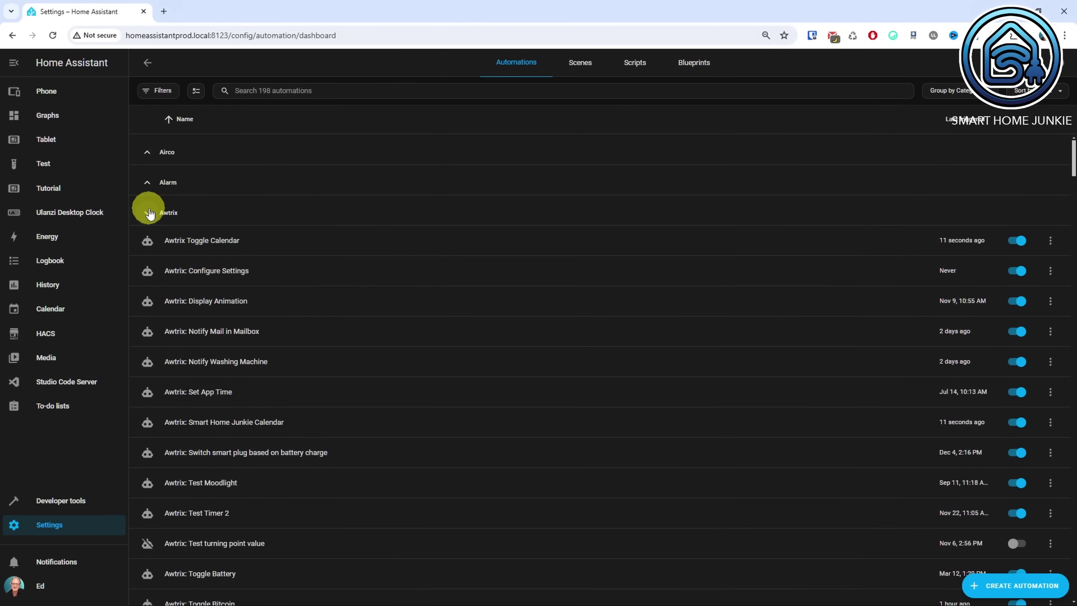
left_click(148, 212)
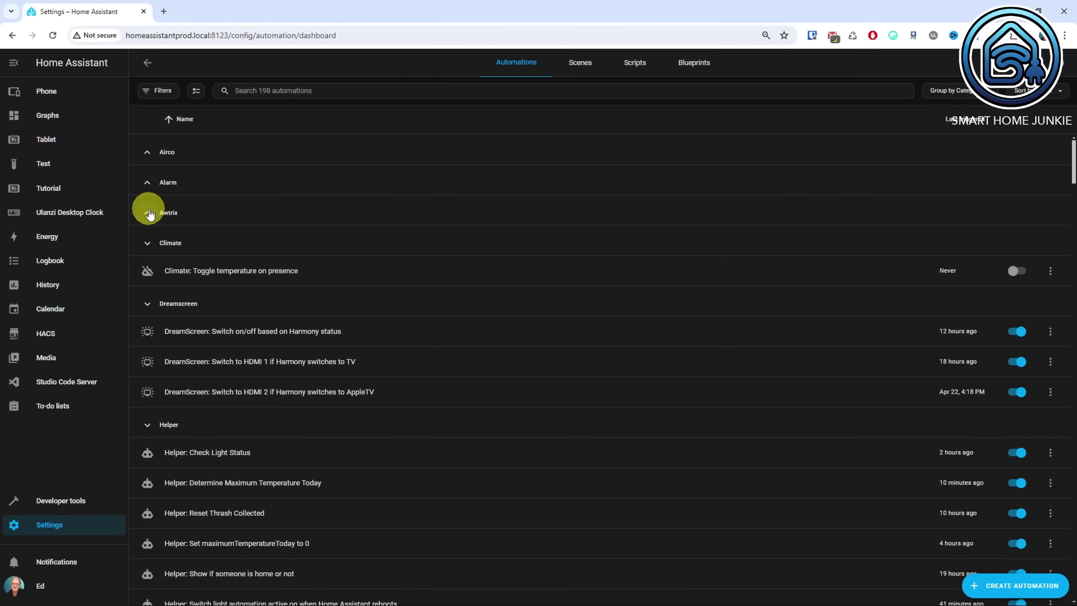
left_click(147, 153)
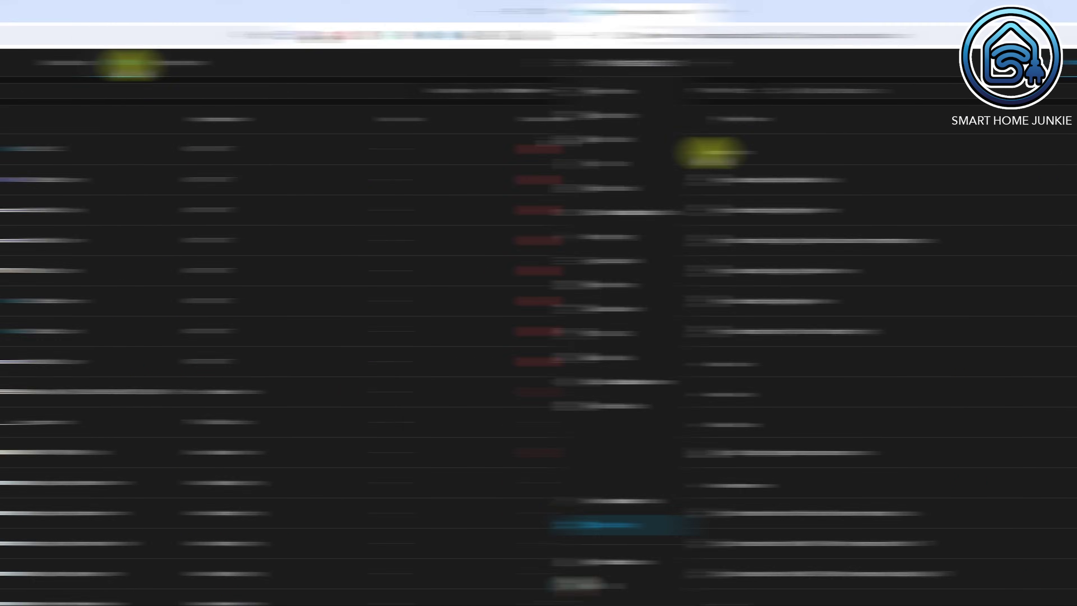
left_click(646, 69)
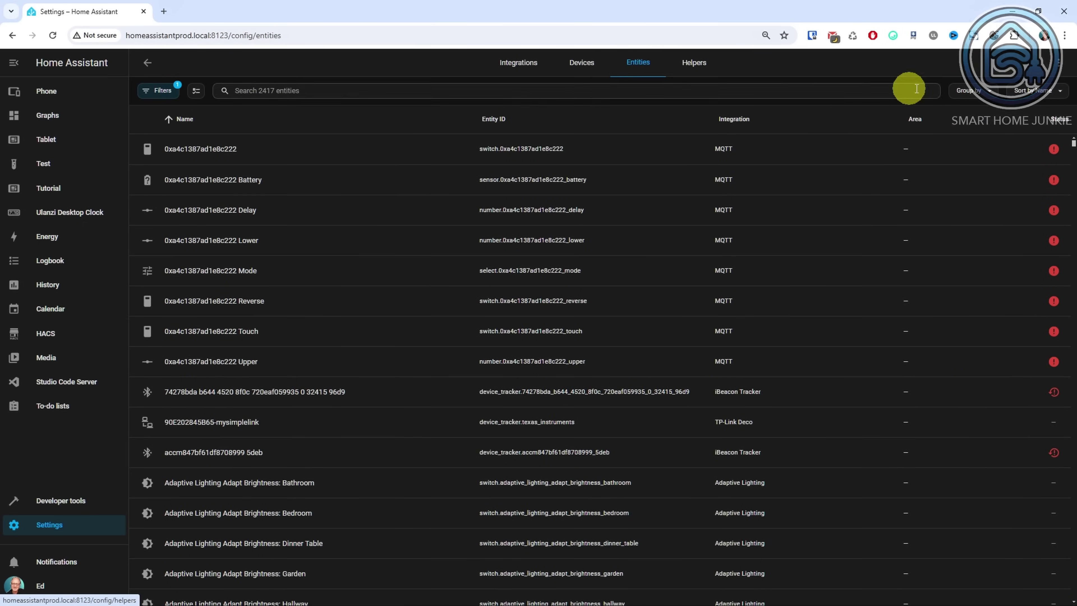
Group the entities by Domain and collapse the Automation and Binary sensor groups
left_click(988, 94)
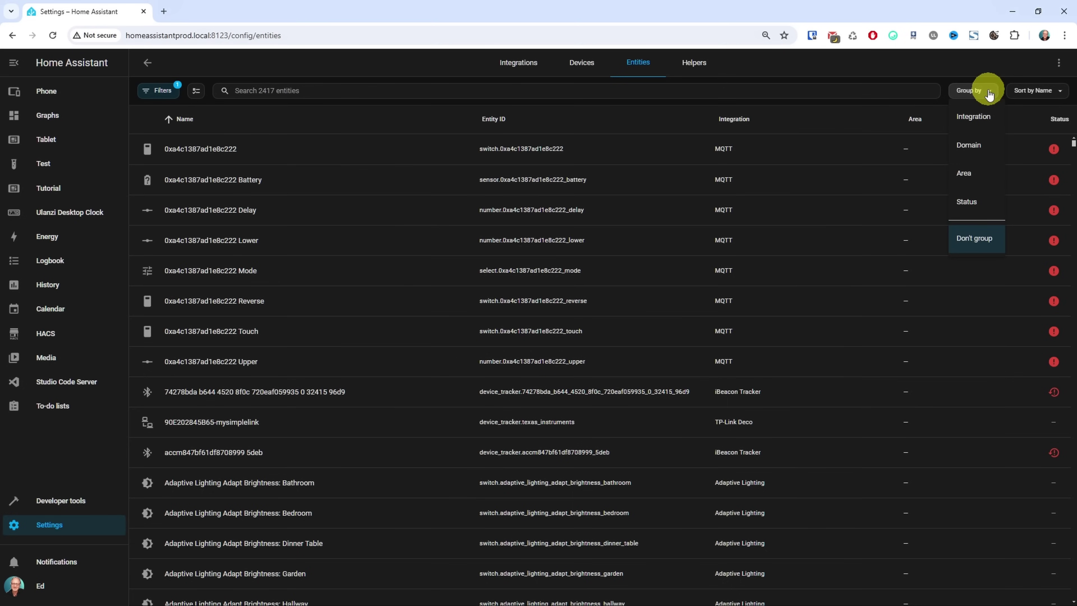
left_click(976, 146)
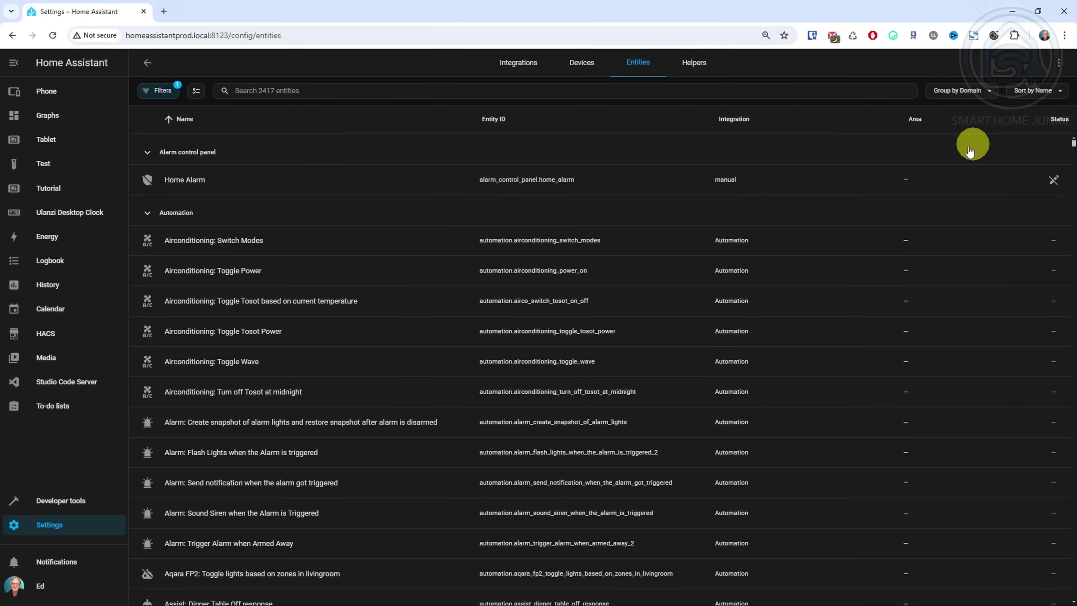
left_click(148, 213)
left_click(149, 245)
left_click(149, 246)
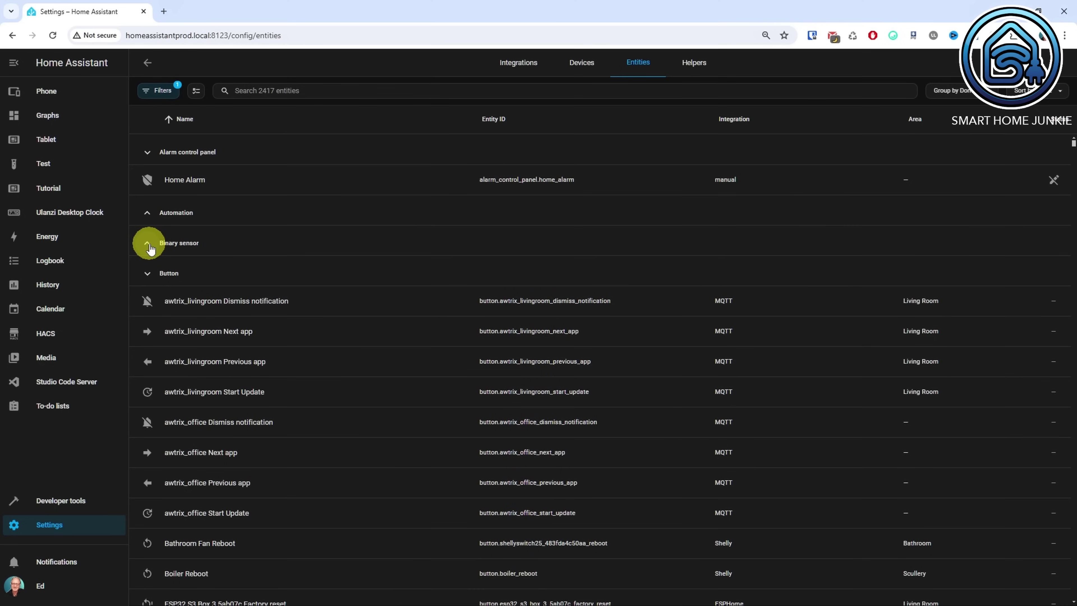
Filter the entities to the Camera domain, then enable multi-select on the Automations list
left_click(165, 91)
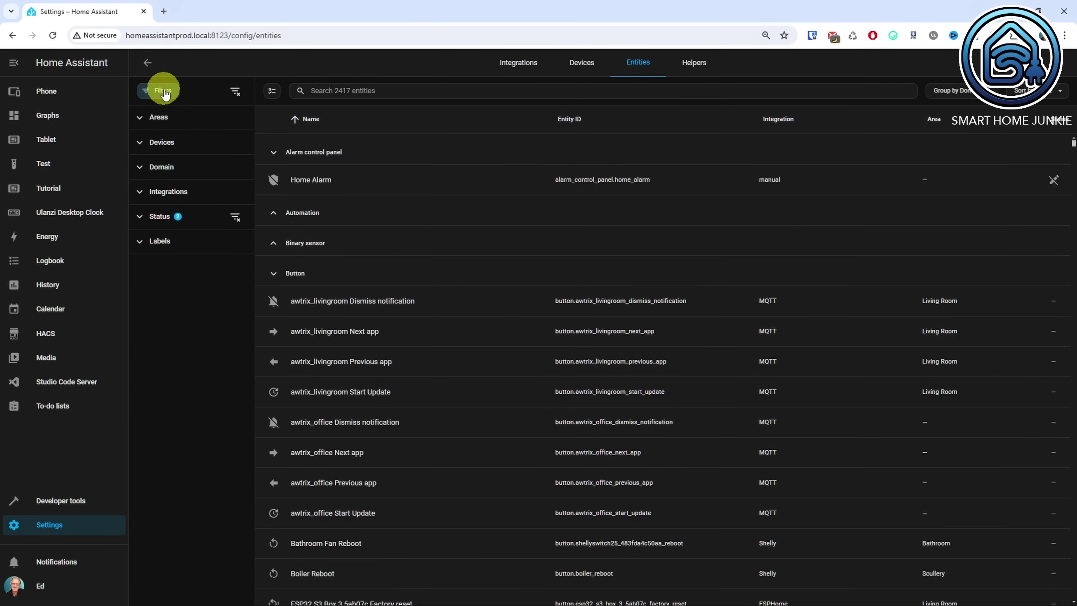
left_click(148, 167)
left_click(231, 363)
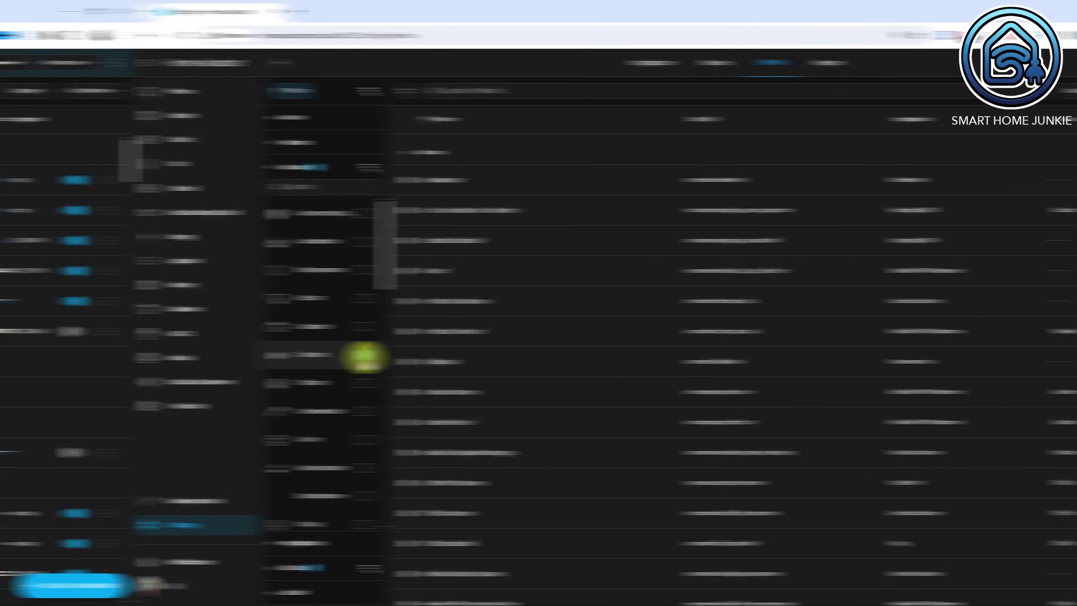
left_click(195, 91)
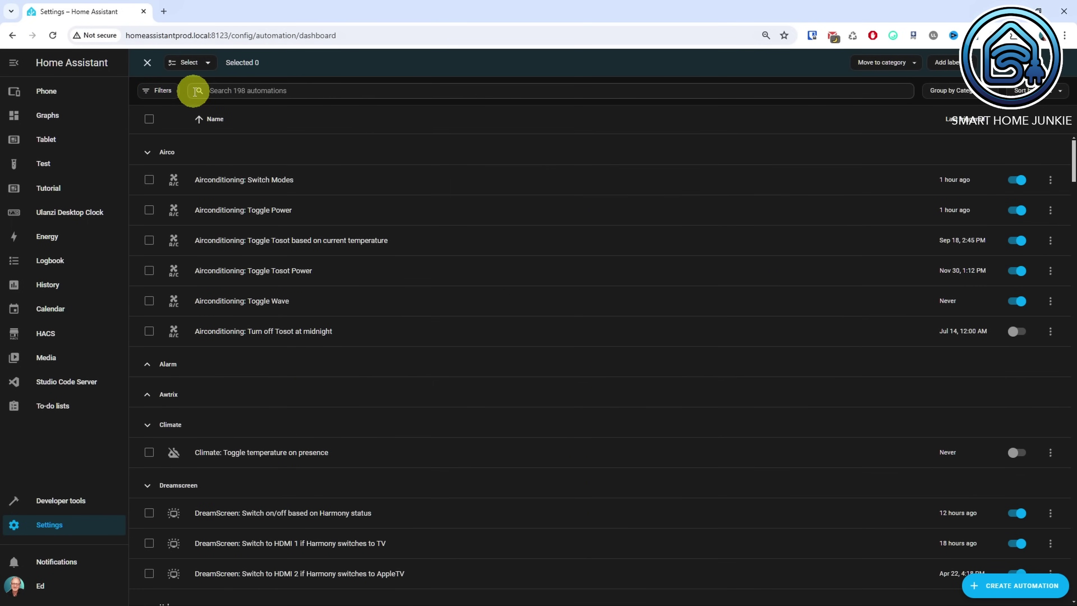
Select the three Tosot automations and move them to the Bedroom area
left_click(149, 240)
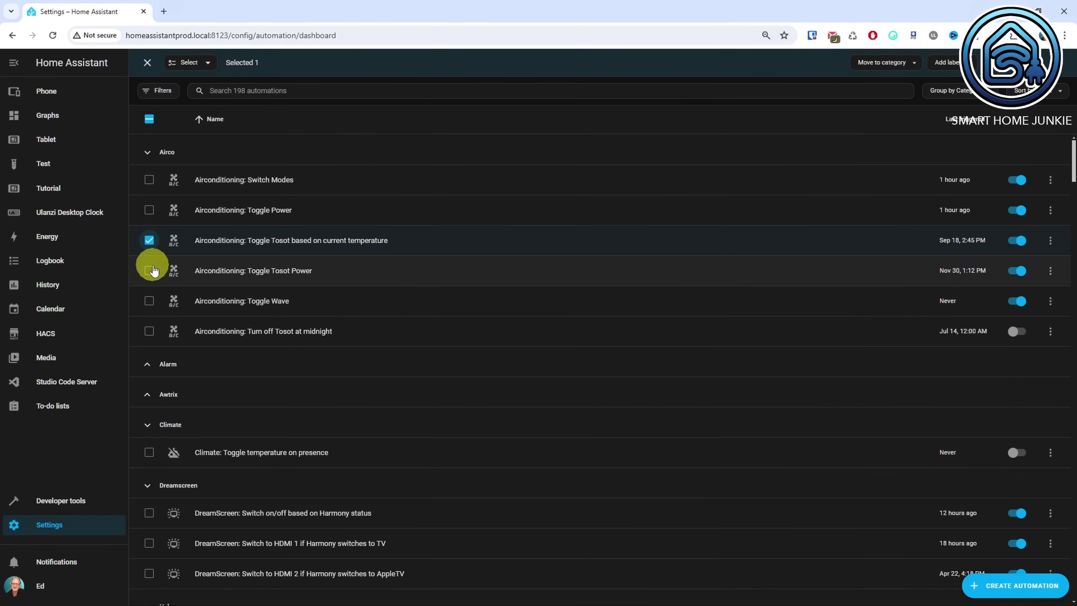
left_click(149, 271)
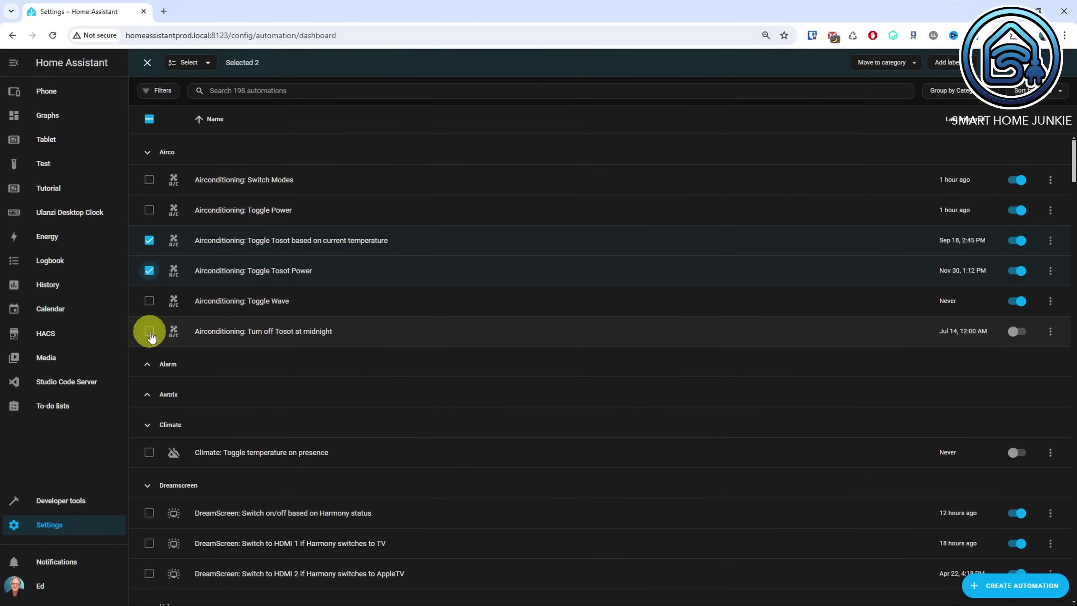
left_click(151, 335)
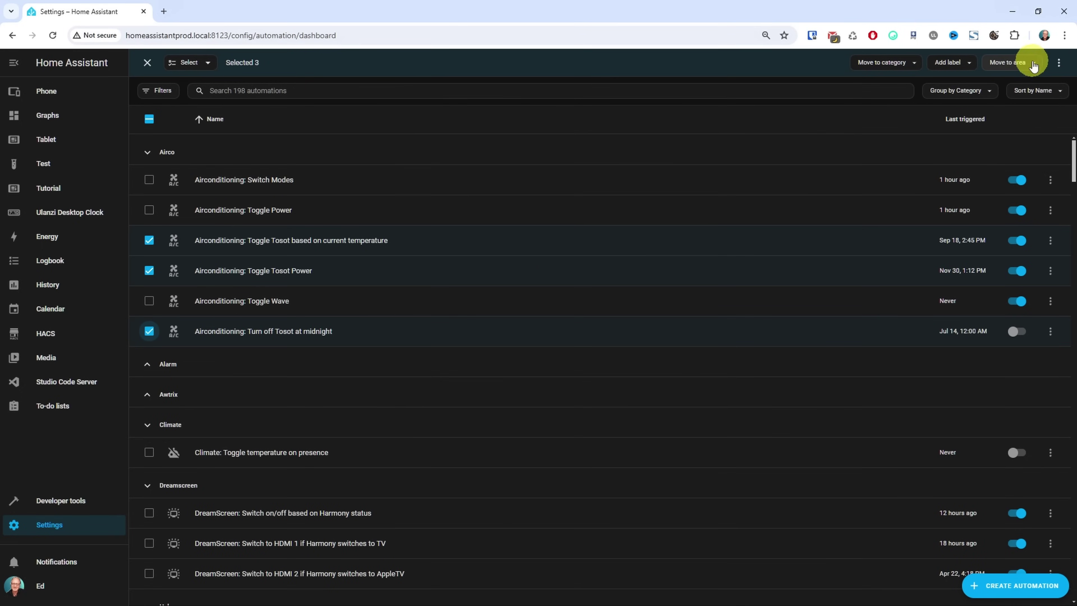
left_click(1033, 64)
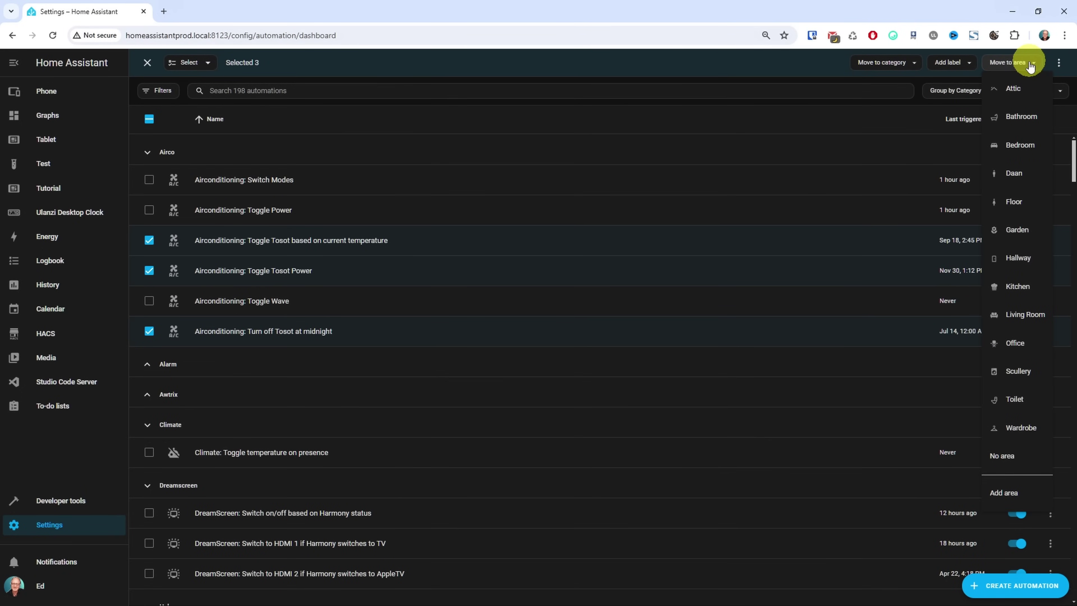
left_click(1025, 147)
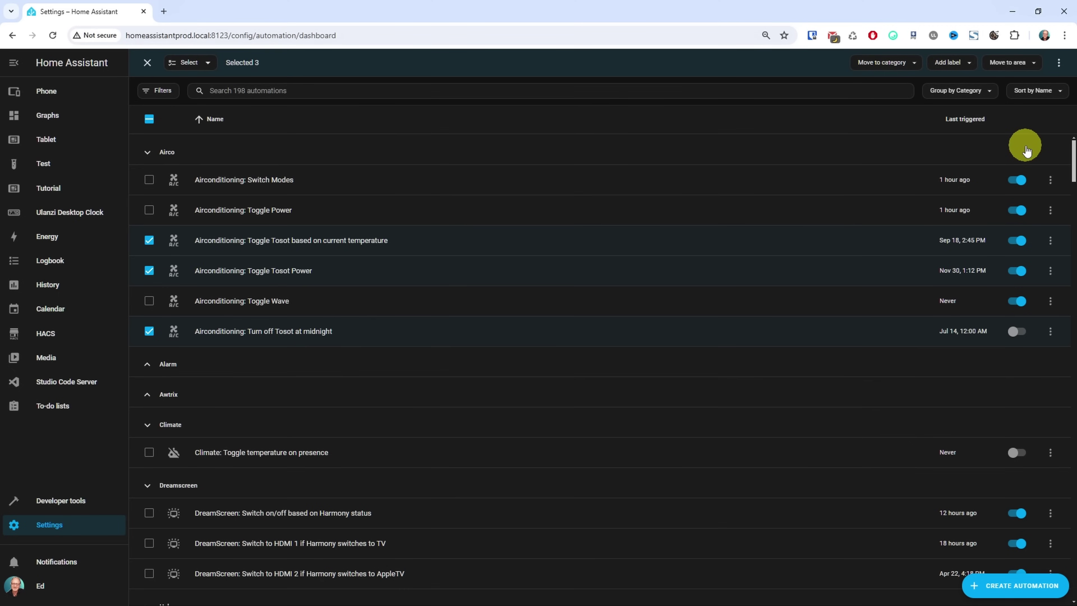
left_click(67, 526)
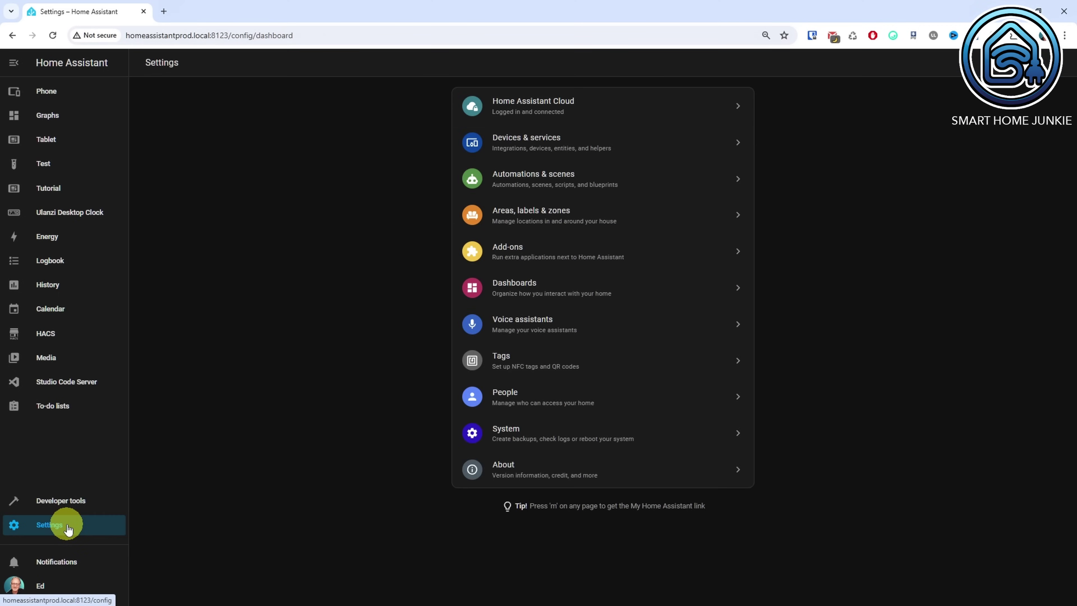
Open Devices & services in Settings and switch to its entities list
left_click(536, 146)
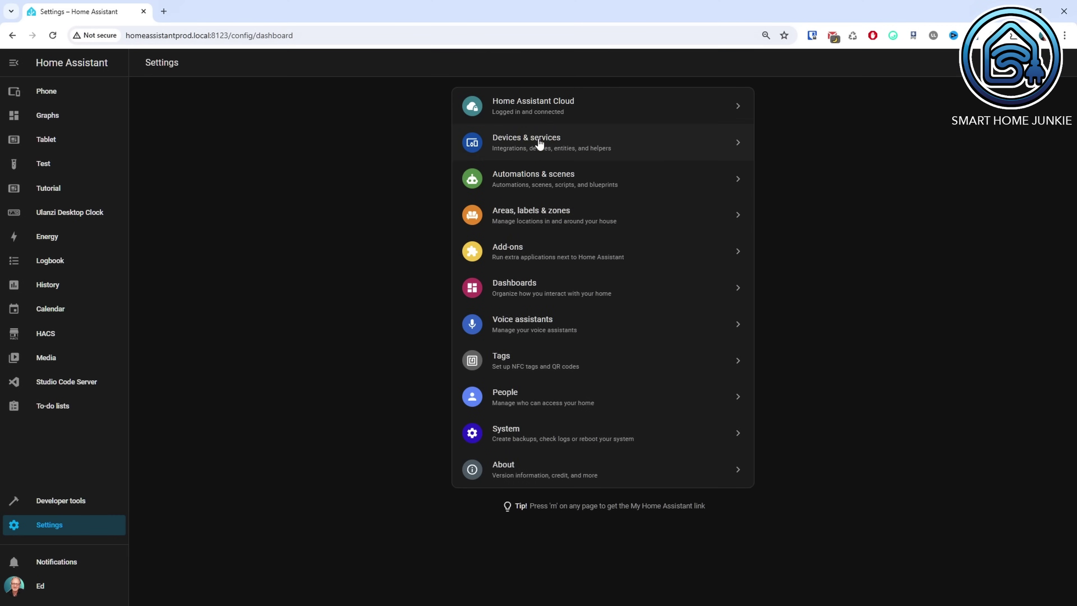
left_click(633, 68)
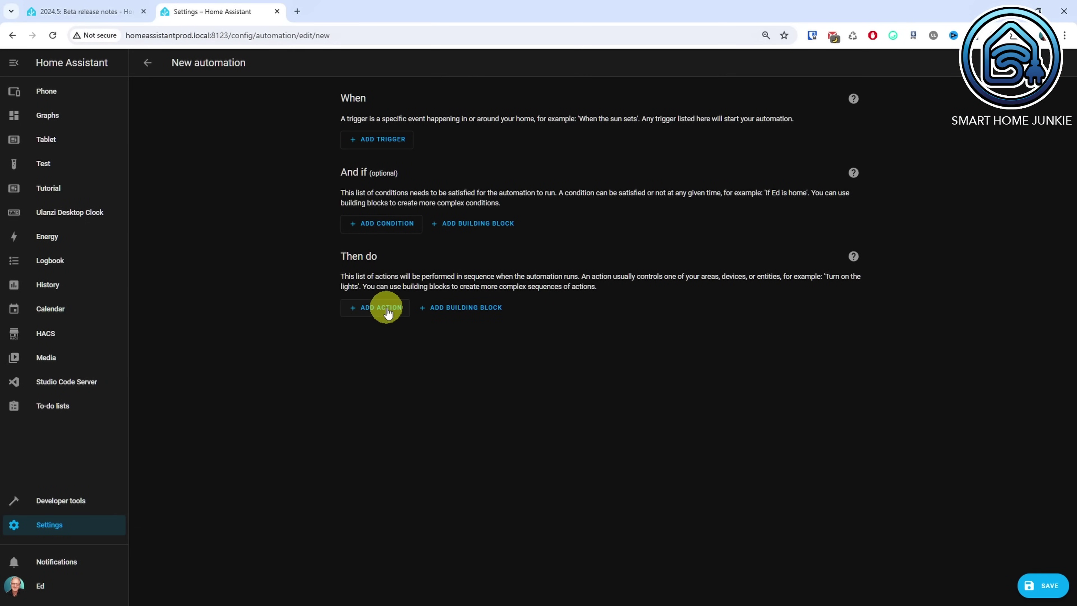
Add a Timer: Start action via a timer.start search and begin creating a new timer helper for it
left_click(387, 308)
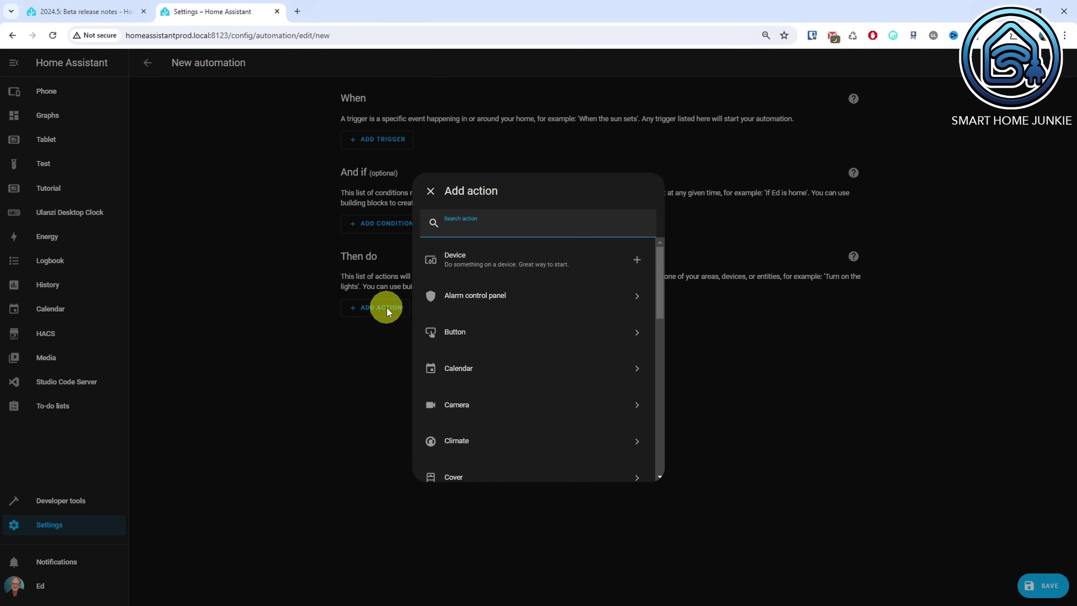
type("timer.start")
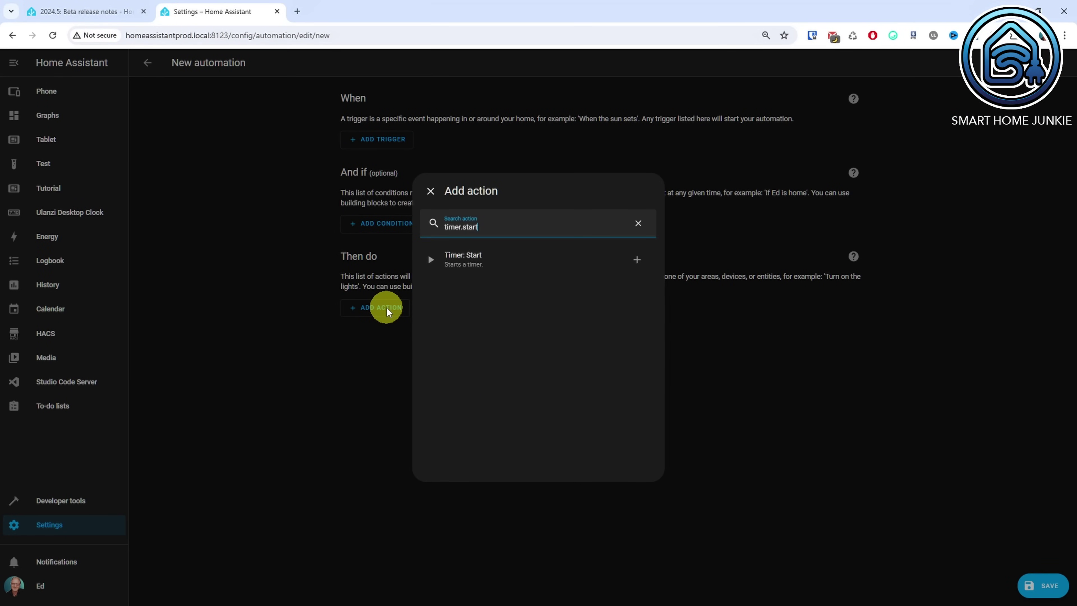
left_click(481, 258)
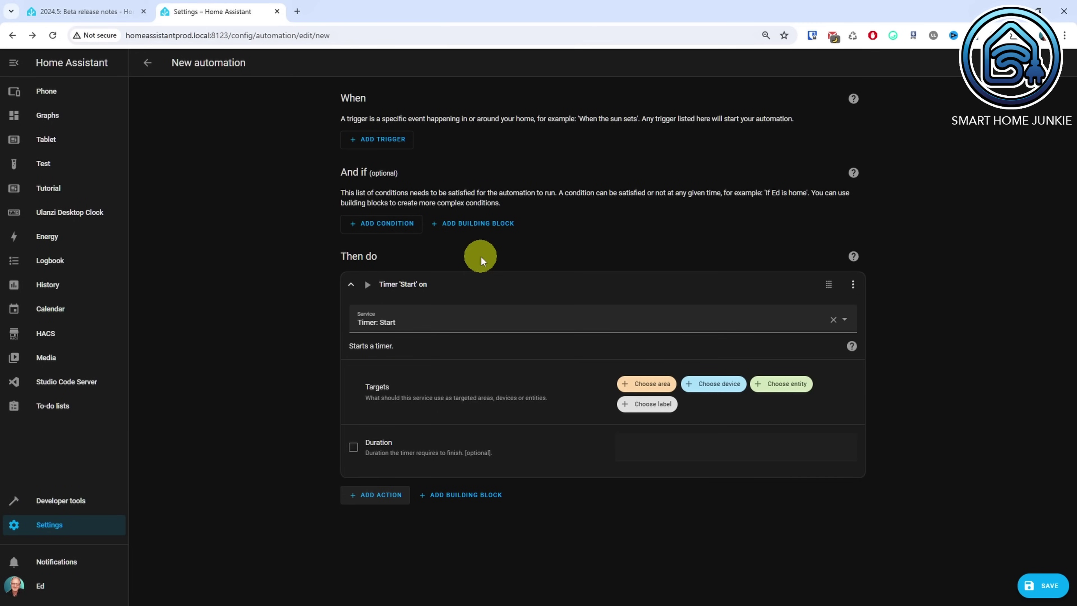
left_click(799, 390)
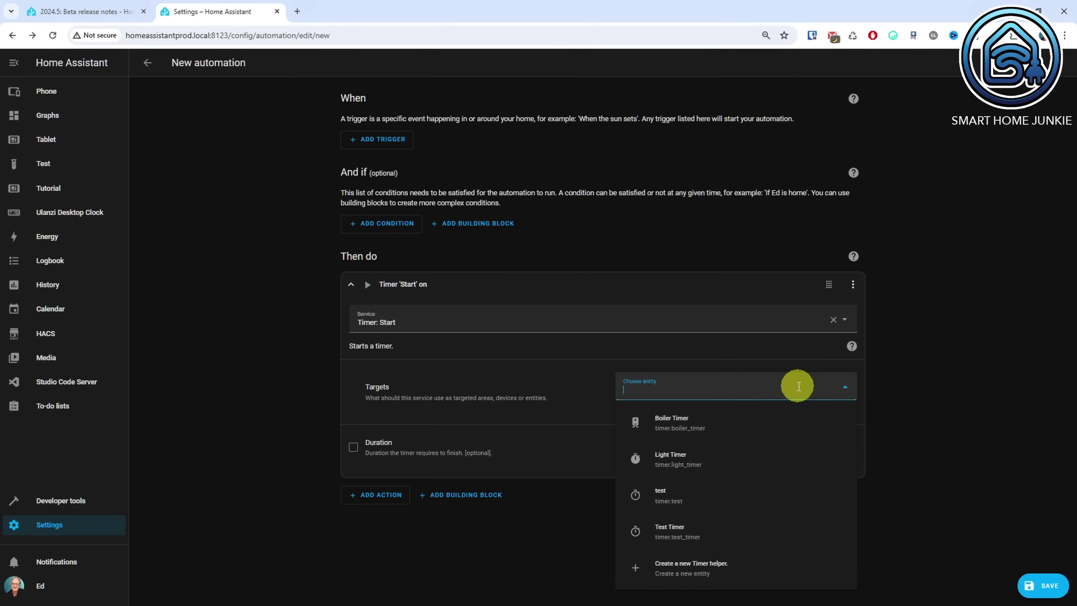
left_click(758, 576)
left_click(528, 280)
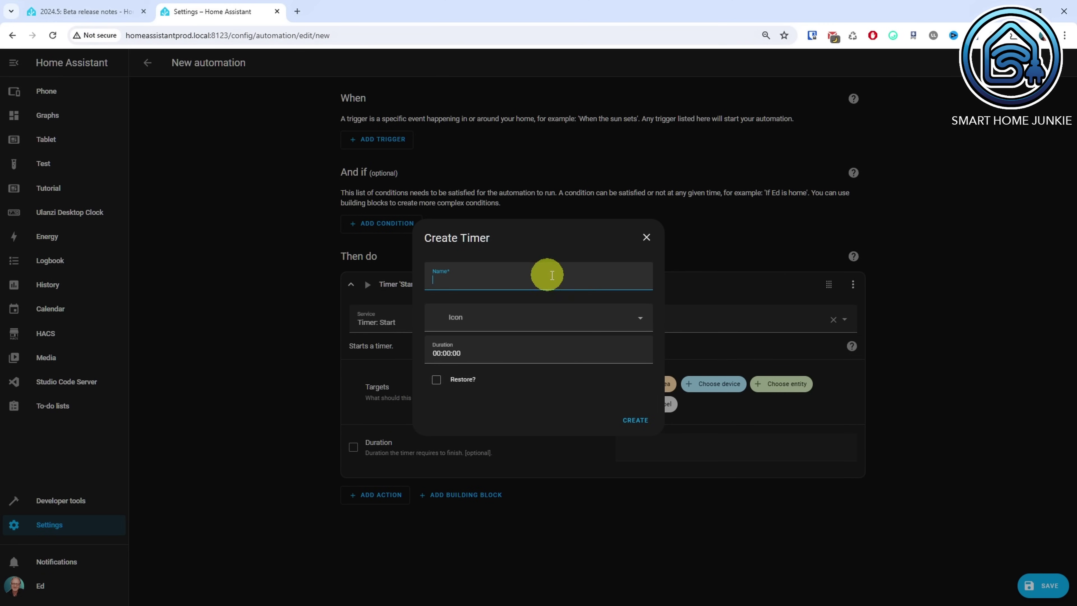
Create a 10-second timer helper named MyTimer with Restore enabled
type("MyTimer")
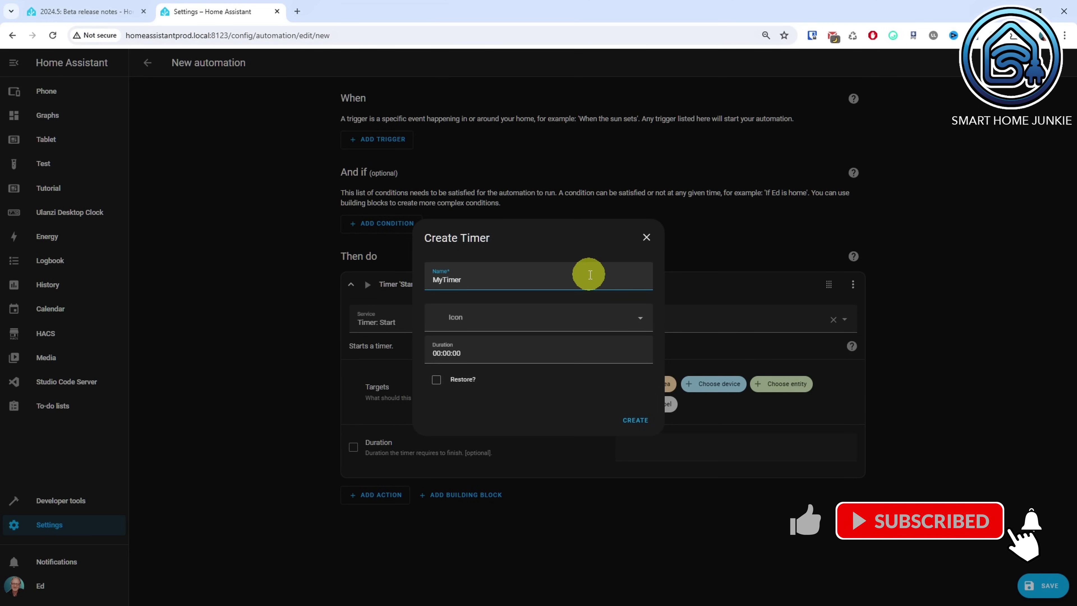
left_click(473, 355)
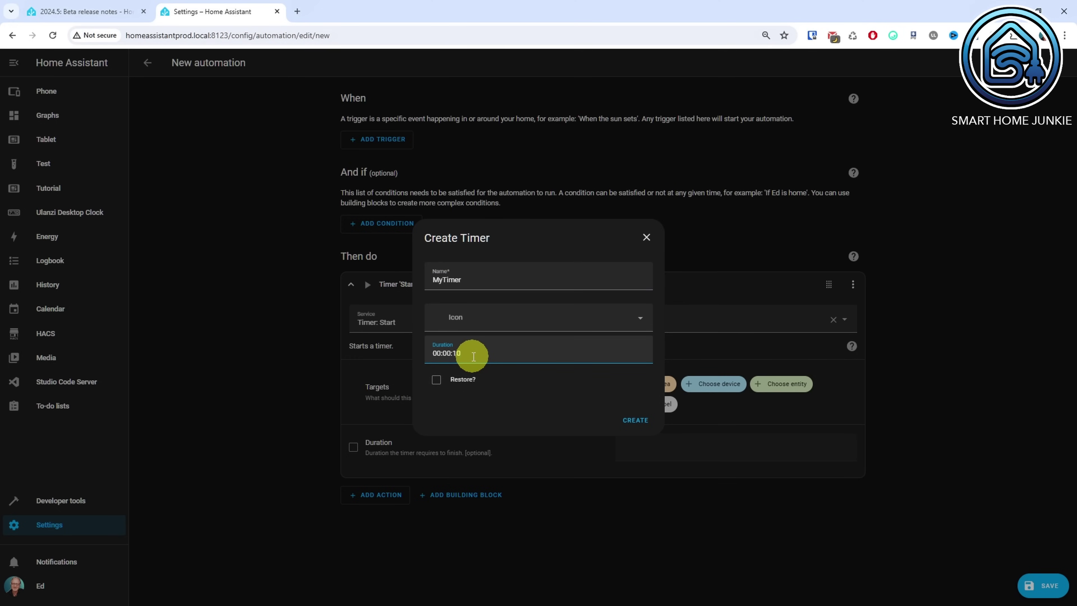
left_click(437, 379)
left_click(632, 420)
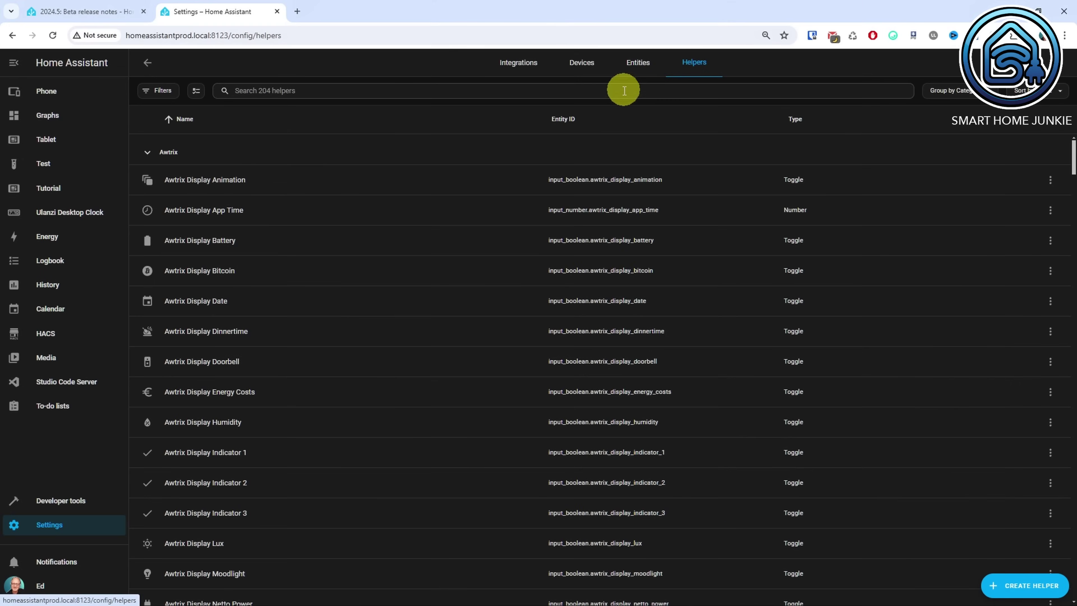
Search the helpers for 'yTi' and open then close MyTimer's details to confirm it exists
left_click(617, 92)
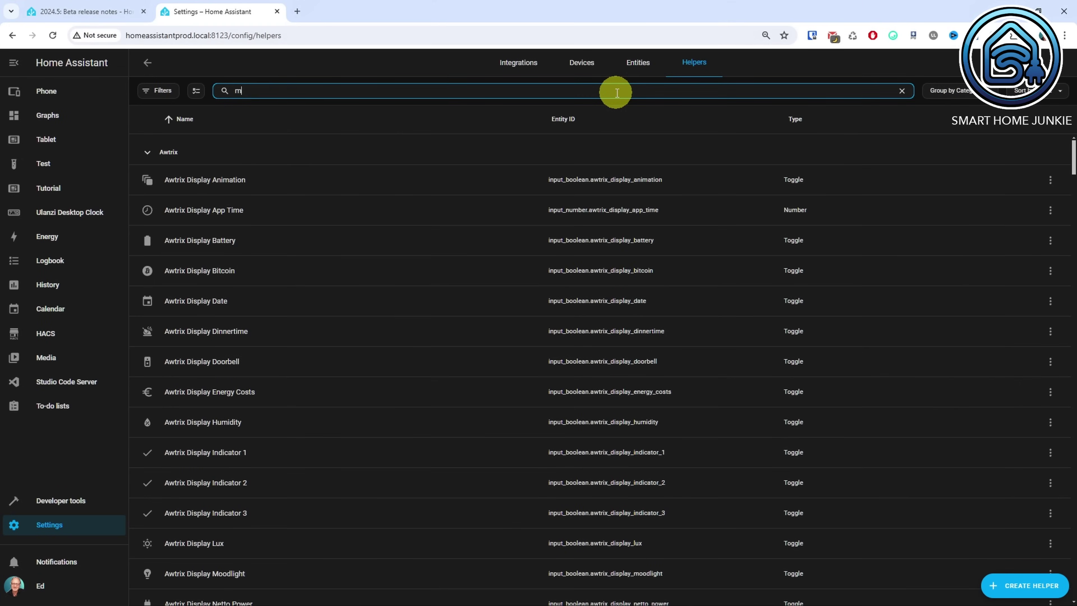
type("yTime")
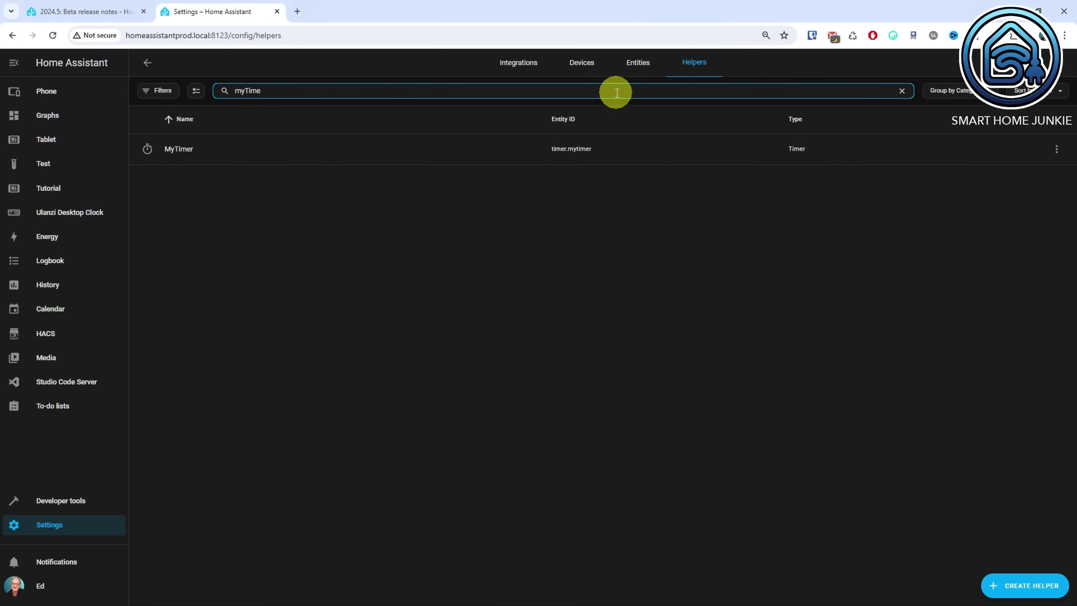
left_click(457, 148)
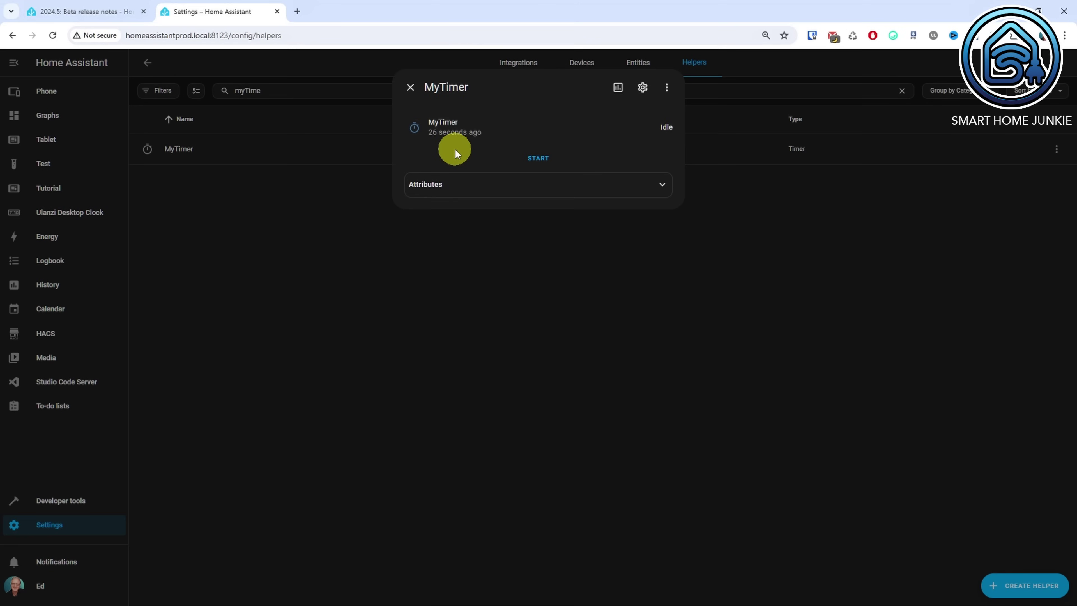
left_click(410, 87)
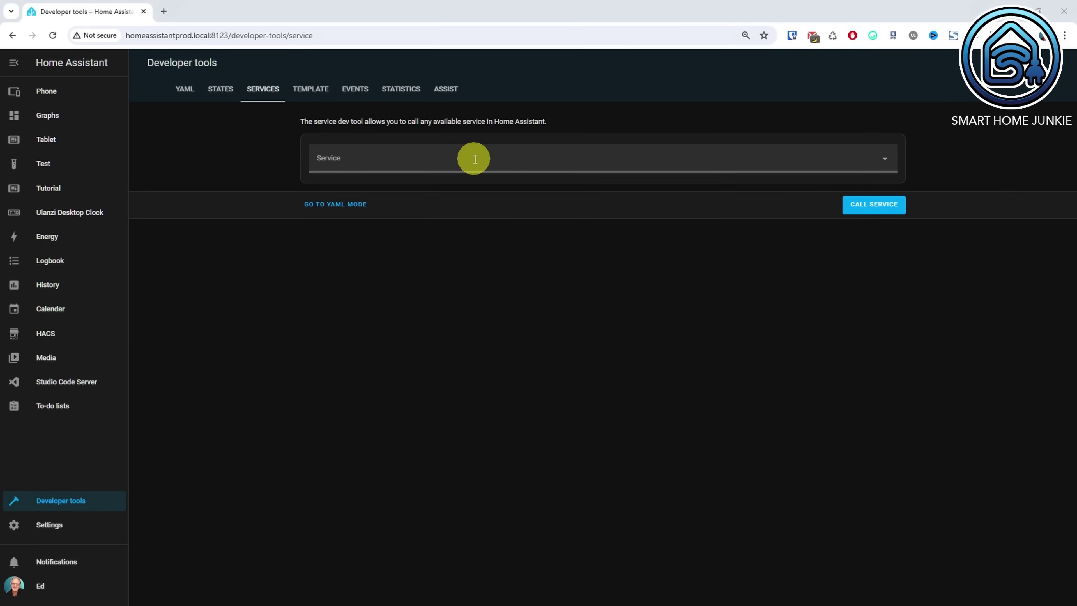
Call the Roborock: Get maps service with the Roborock S5 Max device as target
left_click(473, 158)
type("robo")
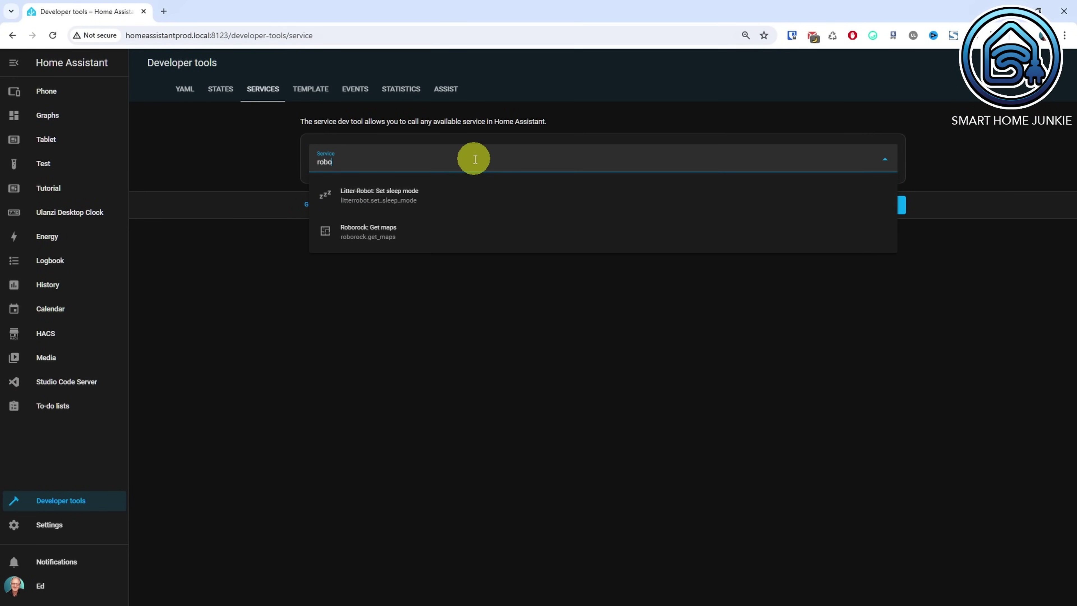
left_click(405, 242)
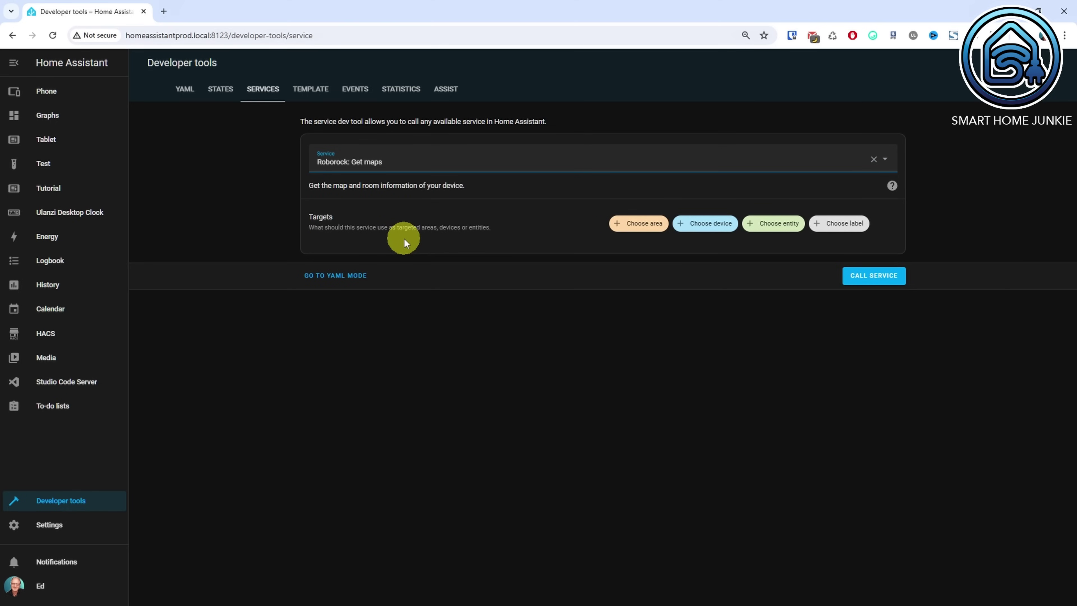
left_click(726, 225)
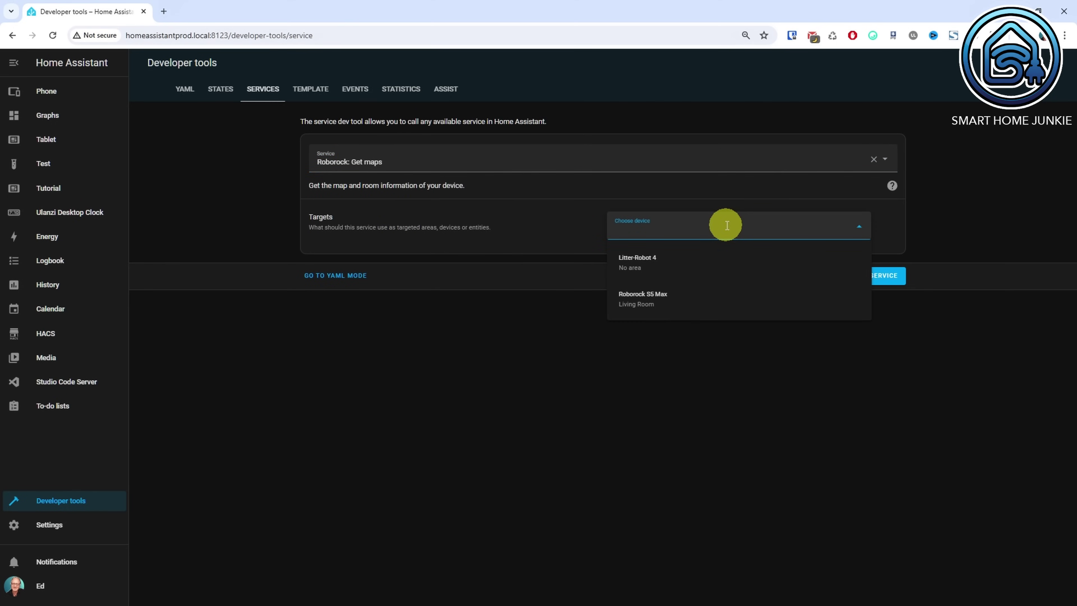
left_click(672, 306)
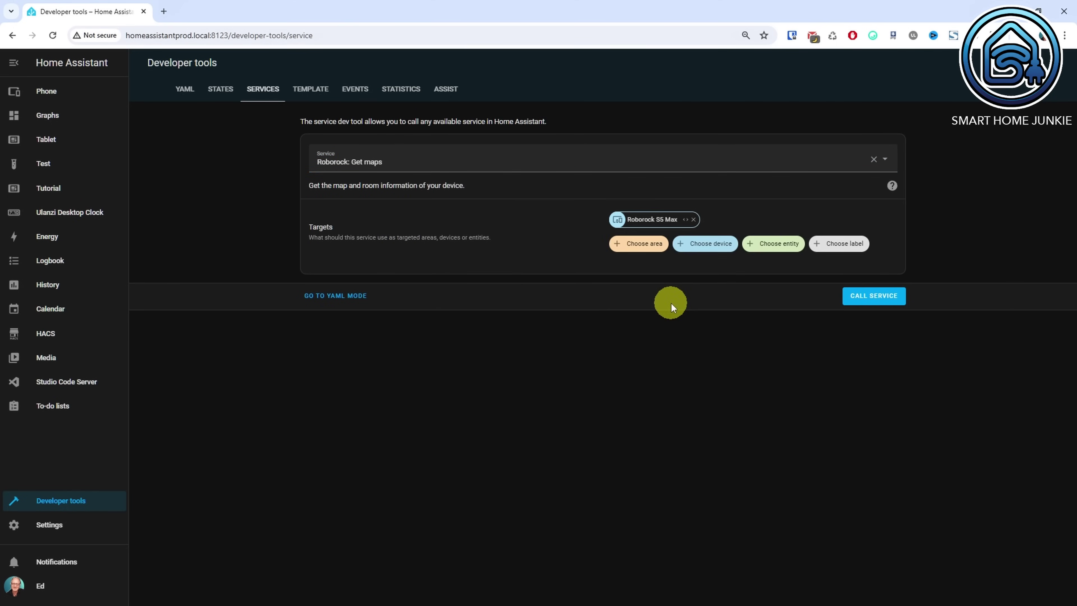
left_click(874, 297)
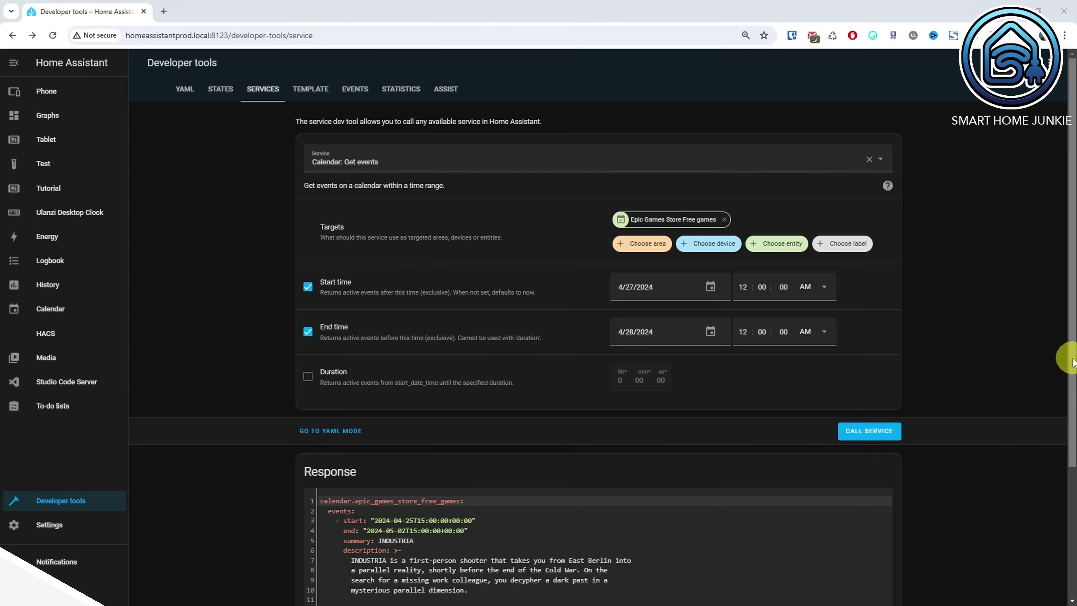
Scroll the response to read the returned INDUSTRIA and LISA: The Definitive Edition events
left_click_drag(1073, 362, 1073, 495)
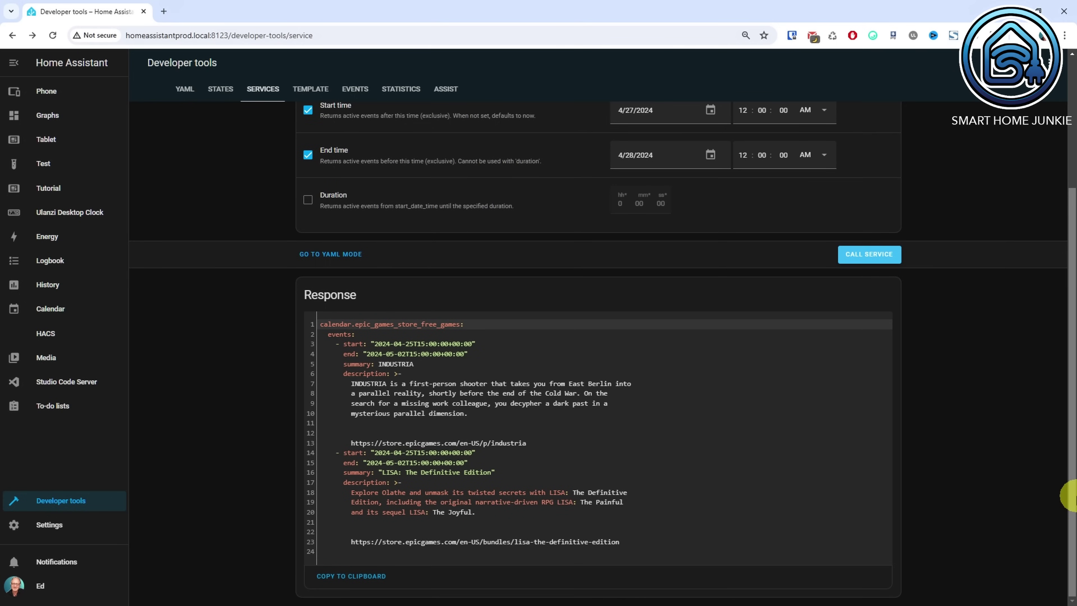